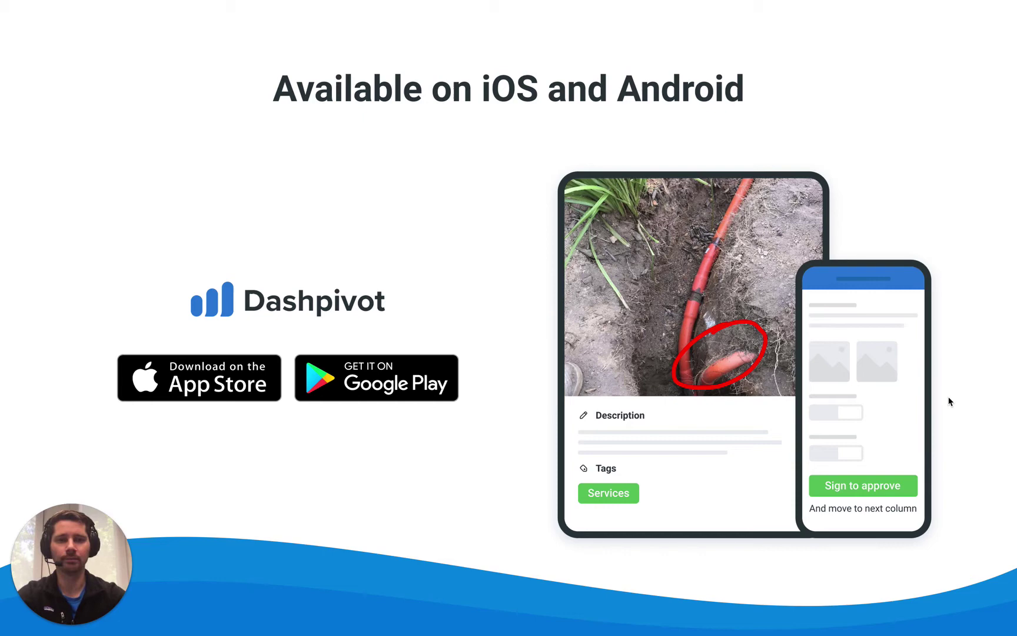
Step: Switch from the intro slide to the mirrored iPhone showing the Camden Rd Site photo gallery
key("ctrl+Right")
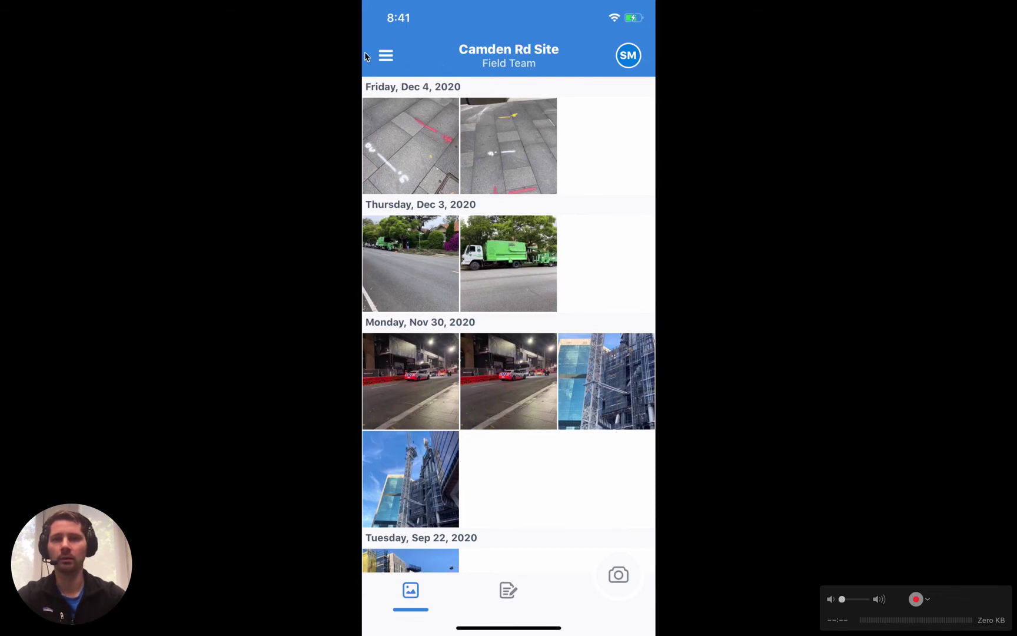
Step: Open the projects and teams drawer and scroll down and back up through the list
left_click(394, 79)
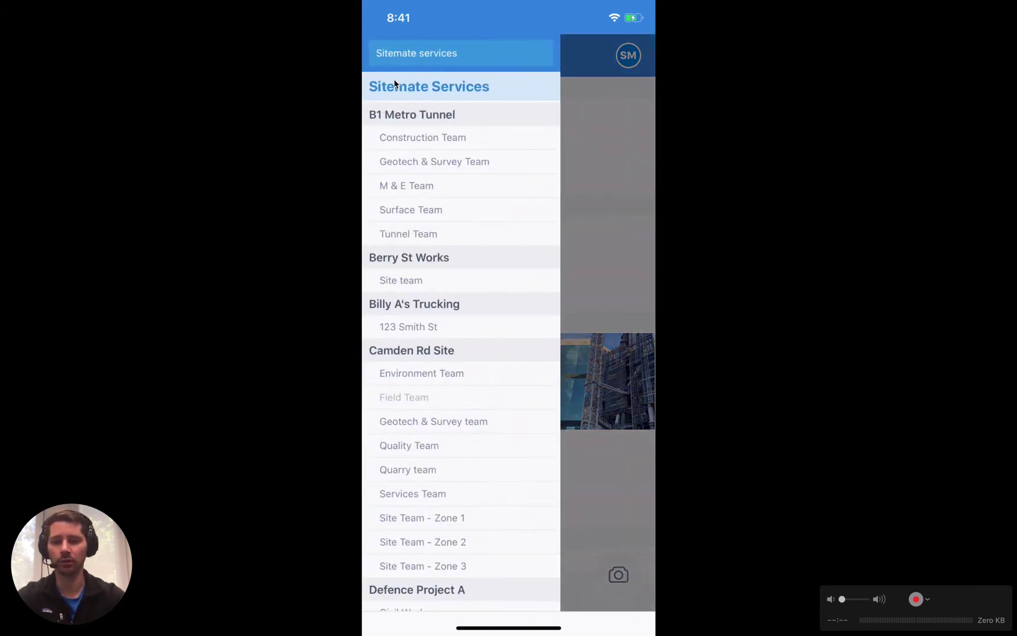
scroll(461, 353, "down", 10)
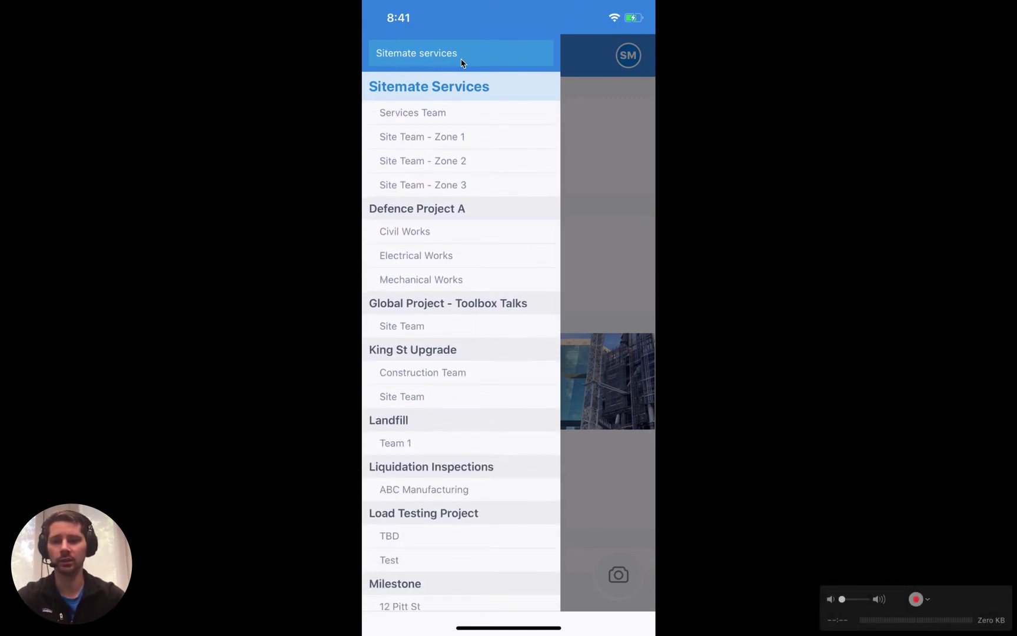
scroll(460, 353, "up", 7)
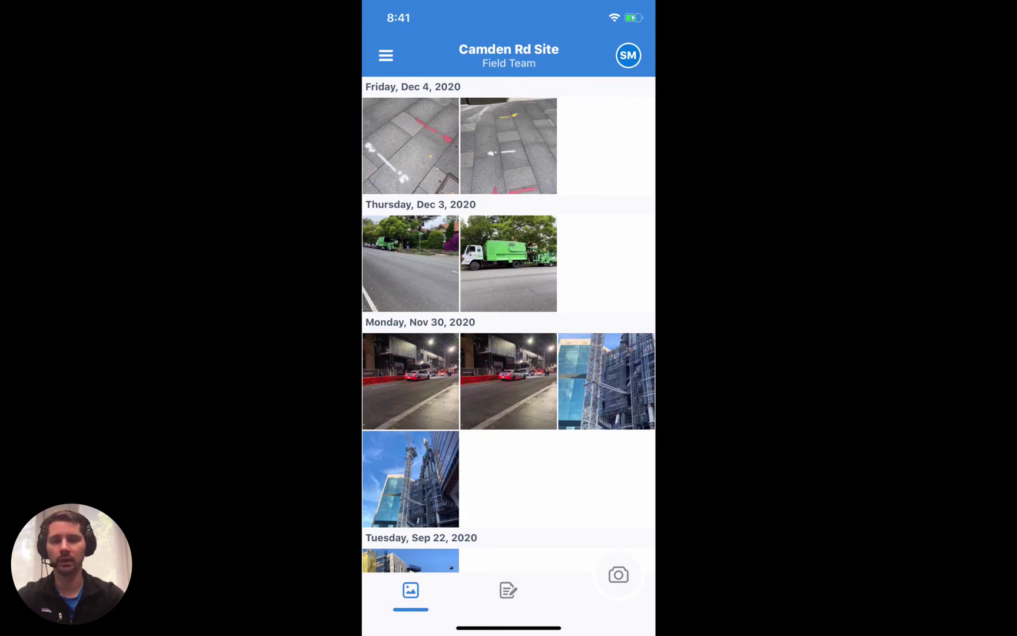
Step: Open Profile and settings, view Photo stamp preferences, then return to Profile and settings
left_click(628, 55)
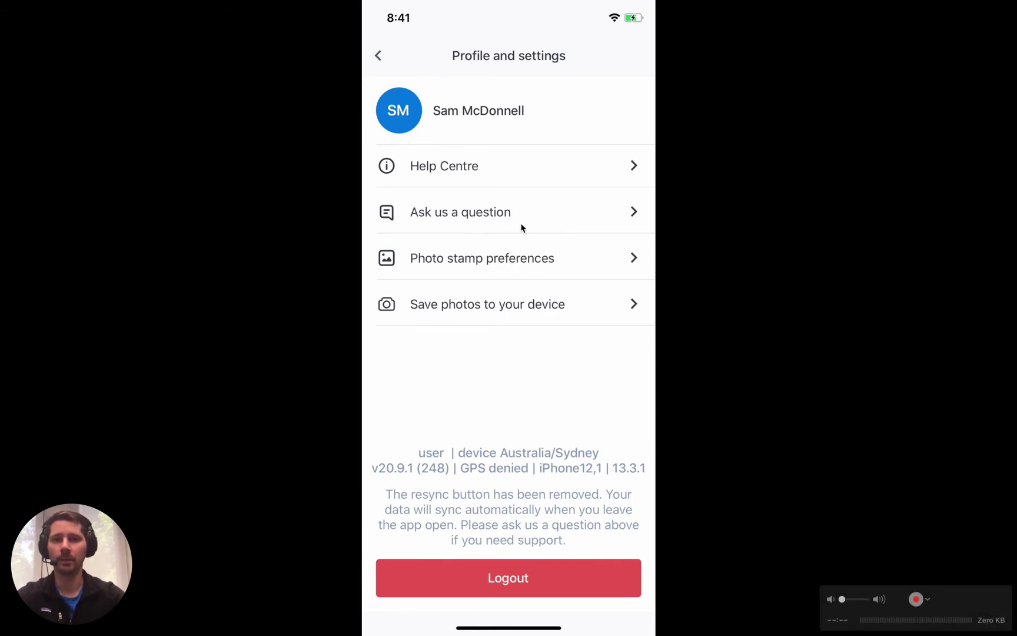
left_click(544, 262)
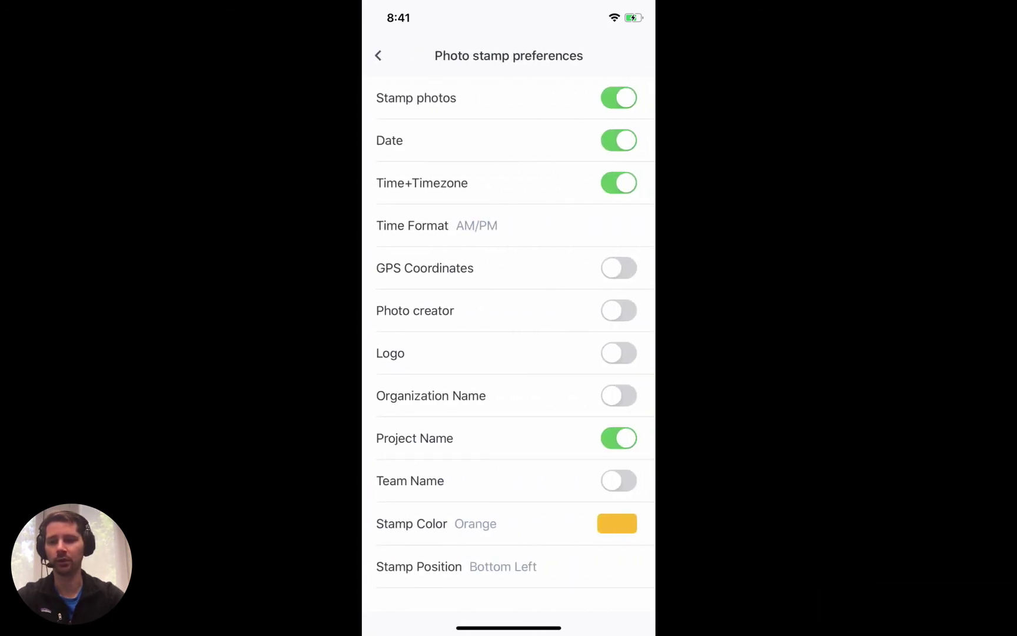
left_click(378, 55)
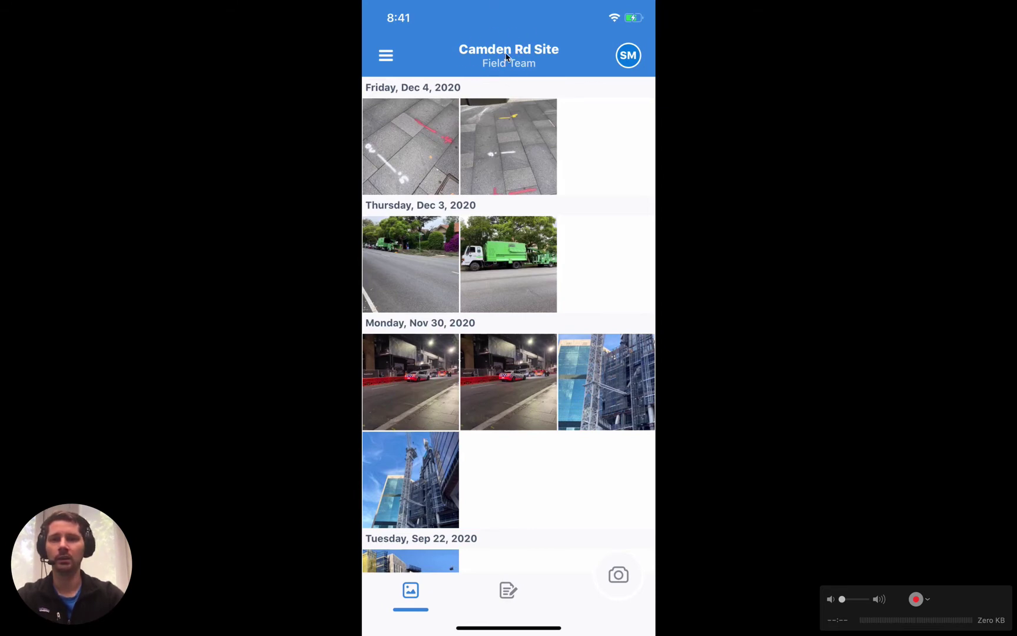
left_click(385, 56)
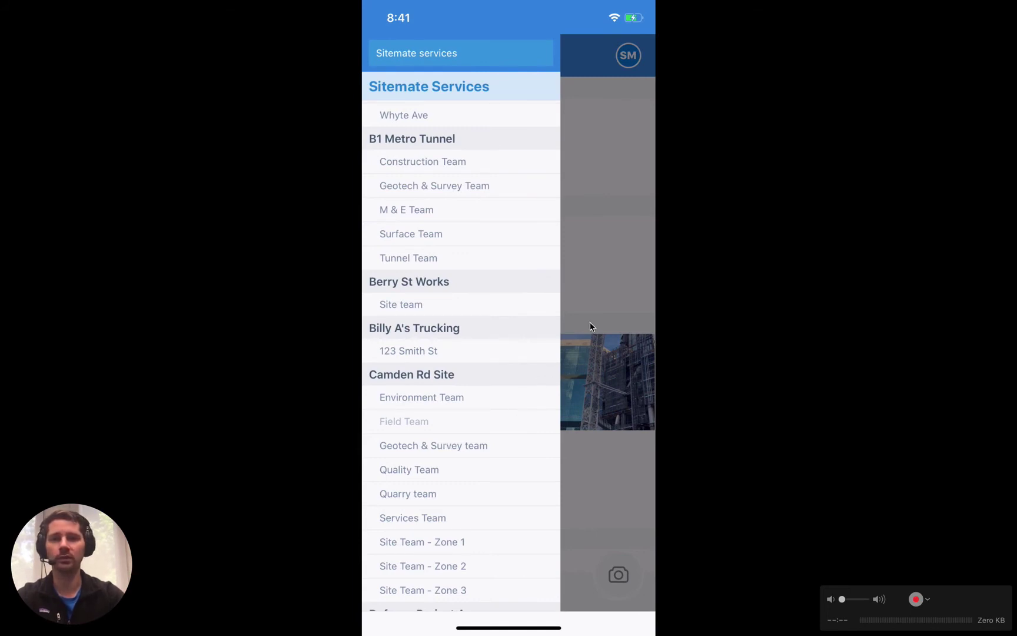
left_click(606, 236)
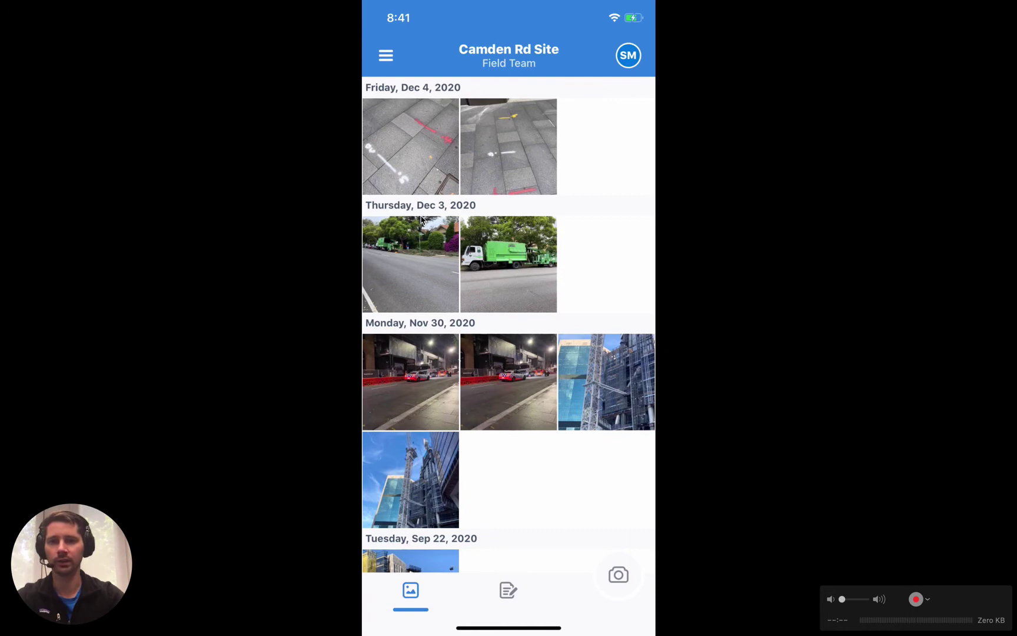
scroll(428, 359, "down", 1)
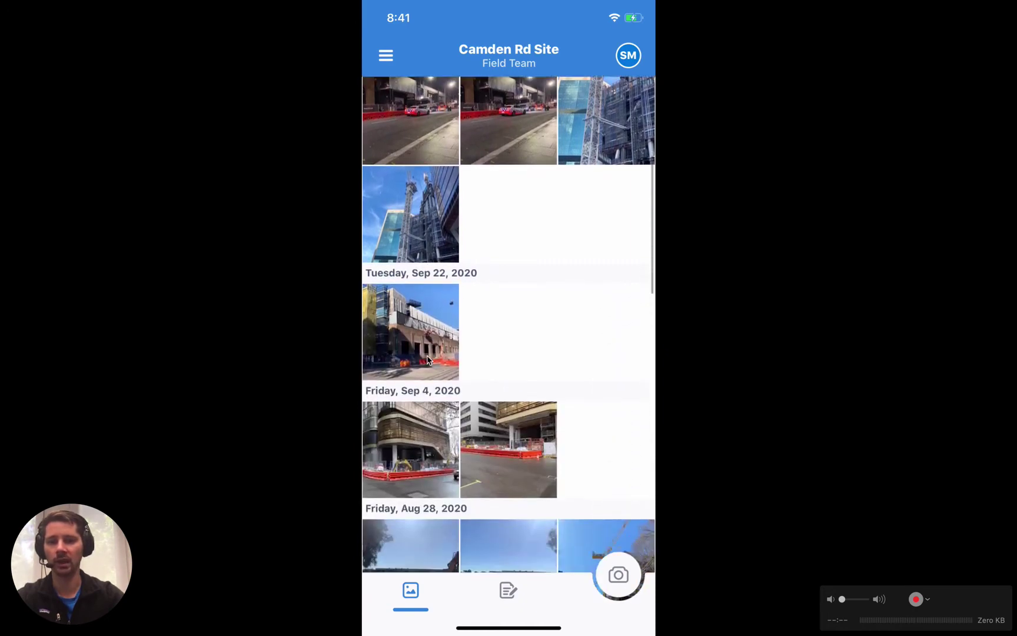
scroll(428, 360, "down", 5)
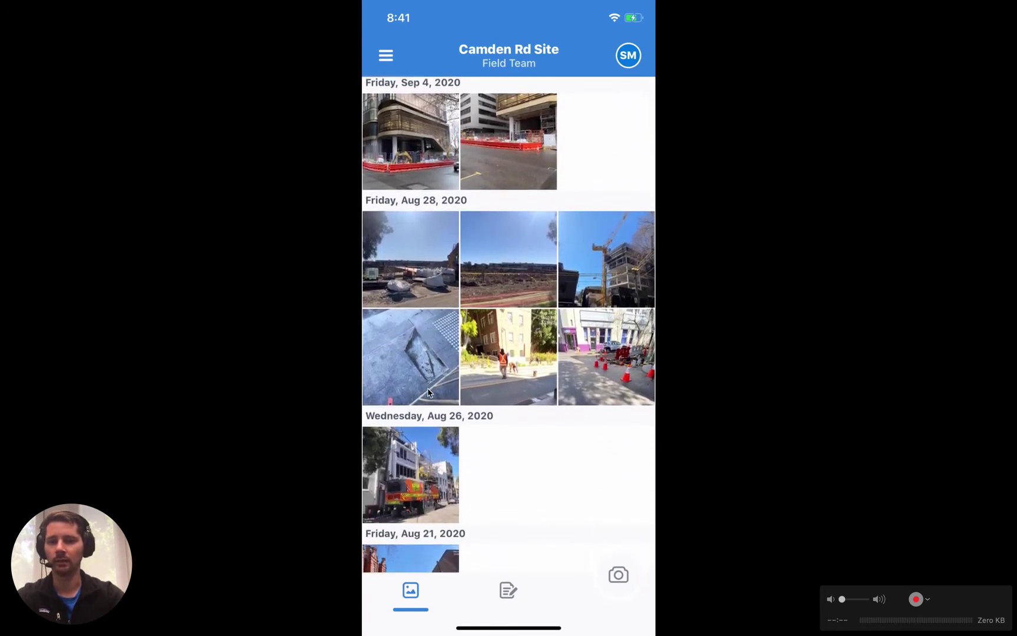
scroll(427, 392, "down", 5)
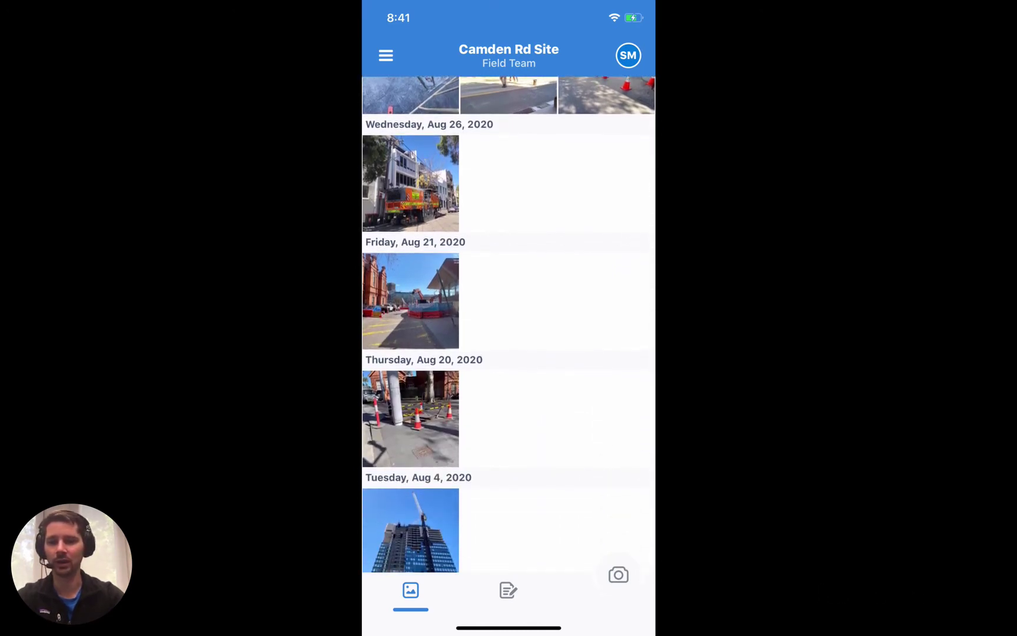
scroll(509, 325, "up", 10)
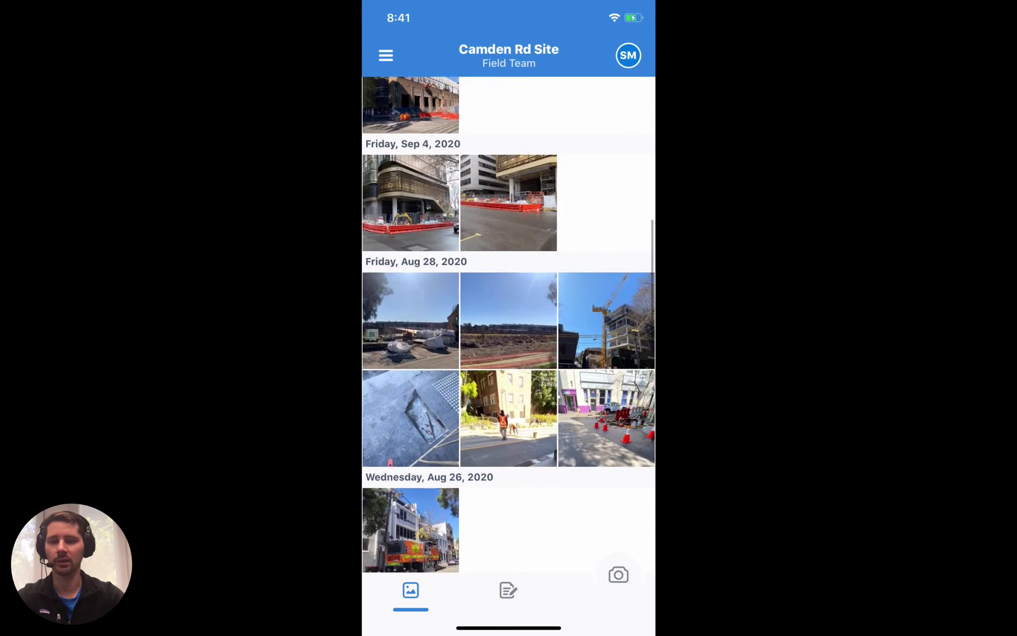
scroll(509, 325, "up", 5)
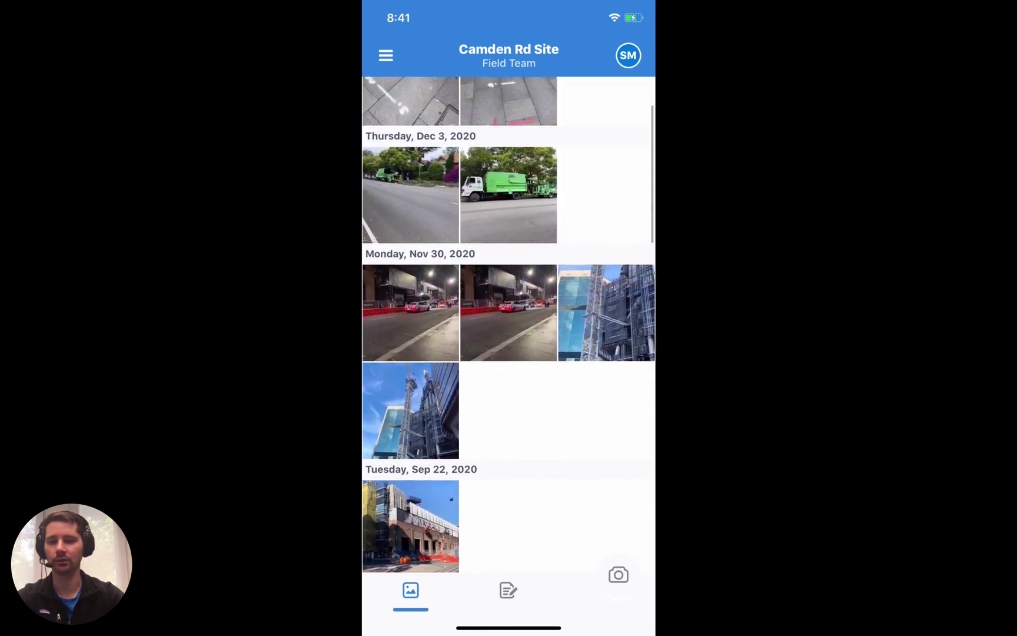
scroll(509, 325, "down", 1)
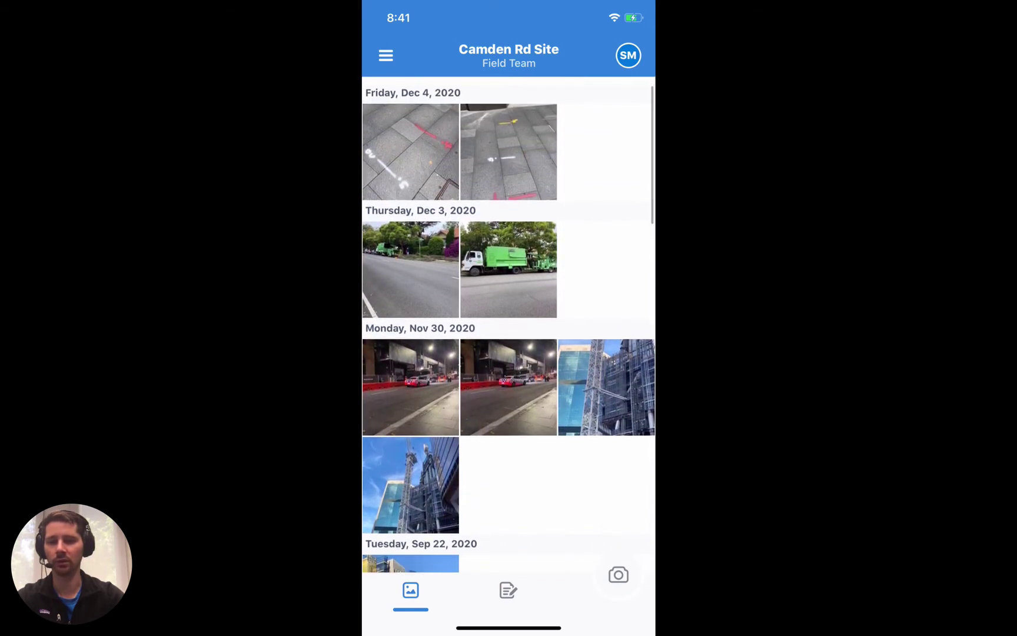
left_click(519, 163)
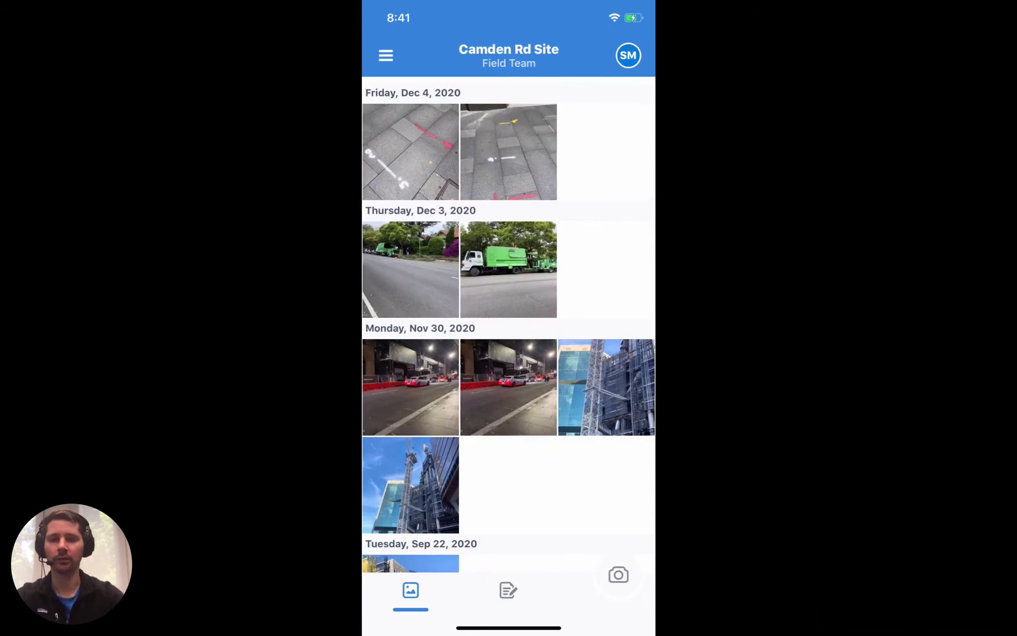
Step: Photograph the office window and draw a red circle around the window
left_click(618, 577)
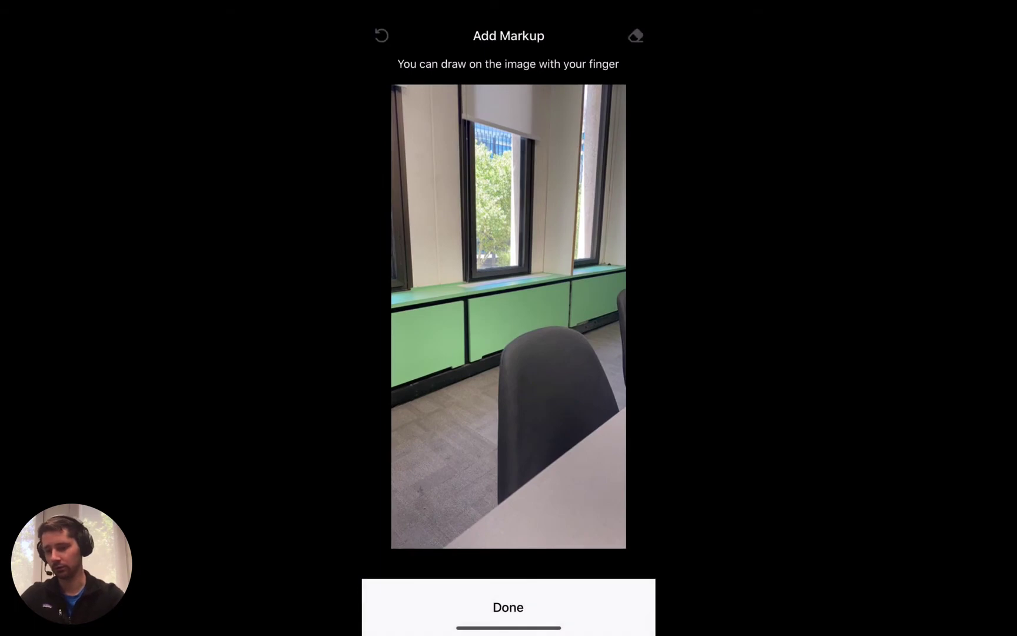
mouse_move(520, 236)
left_mouse_down()
mouse_move(544, 253)
mouse_move(506, 246)
left_mouse_up()
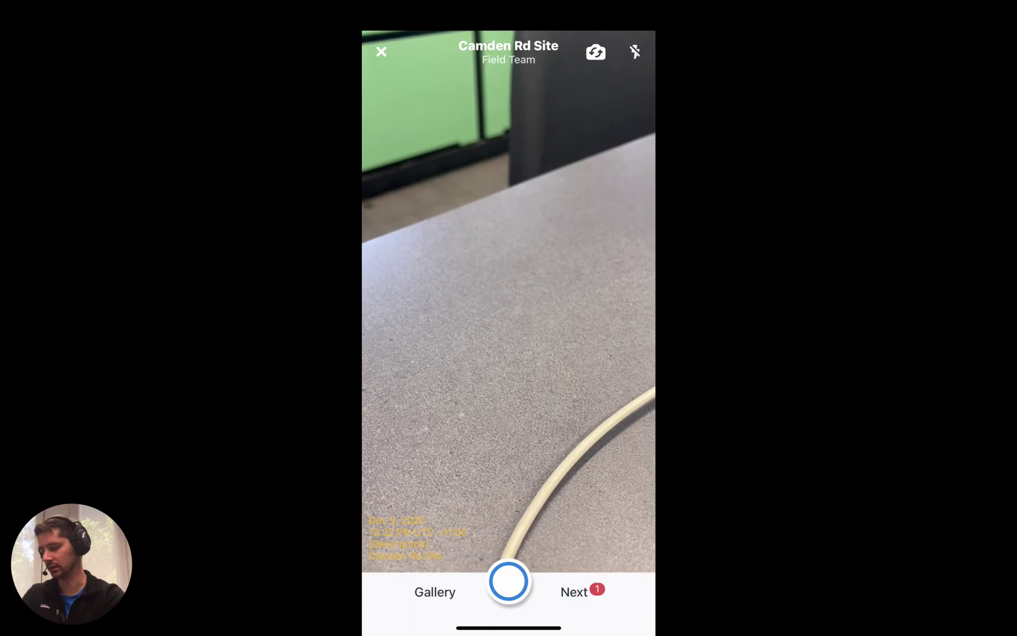
Step: Tag the circled window photo Quality, add the site note 'Window', and save it
left_click(583, 592)
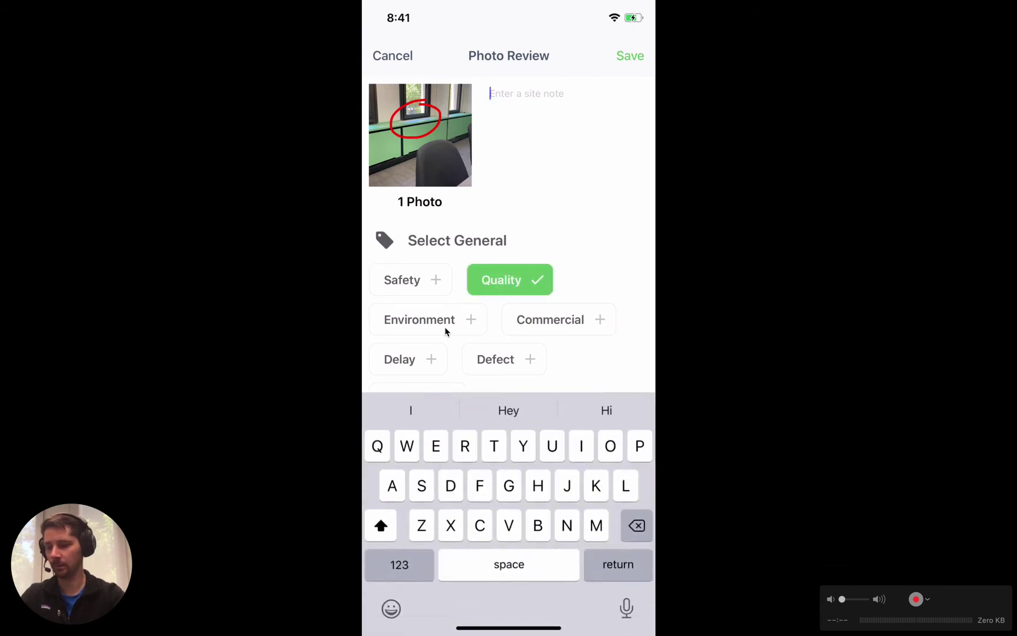
type("Window")
key("Return")
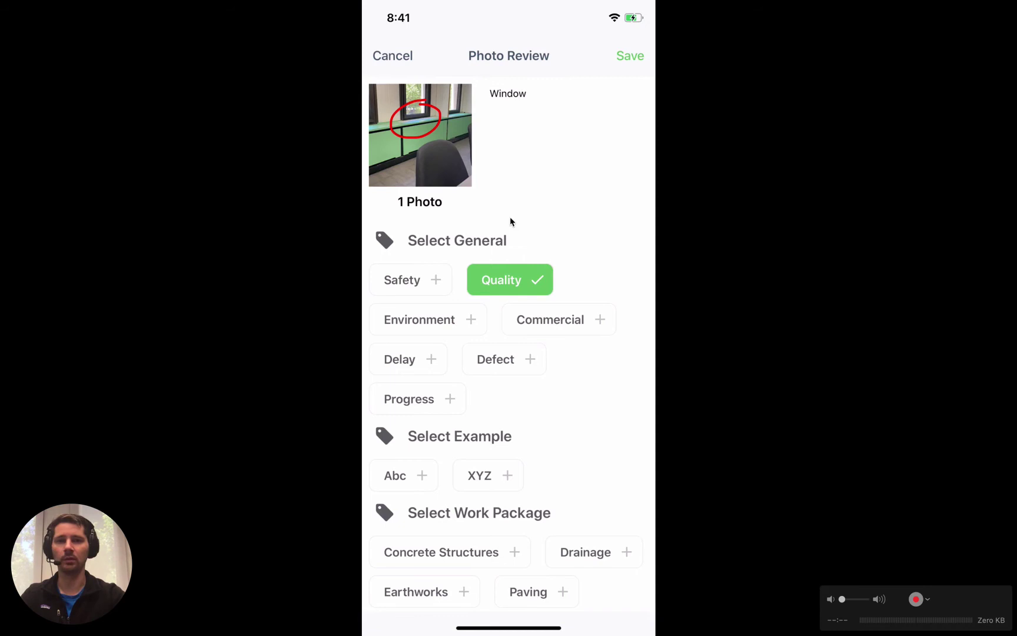
left_click(634, 71)
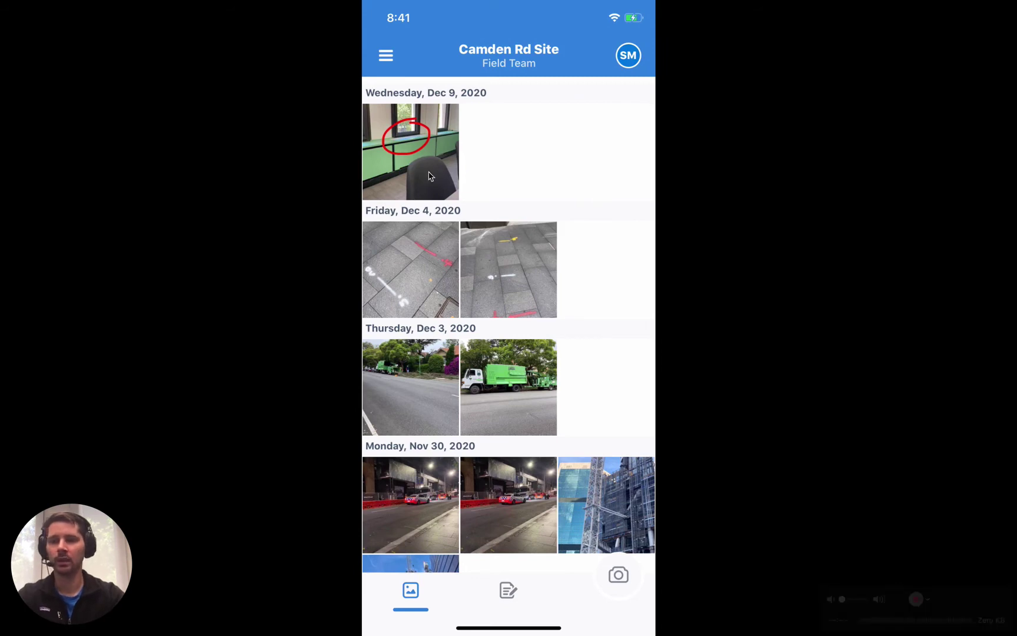
Step: Switch to the form templates list and scroll through all the templates
left_click(517, 599)
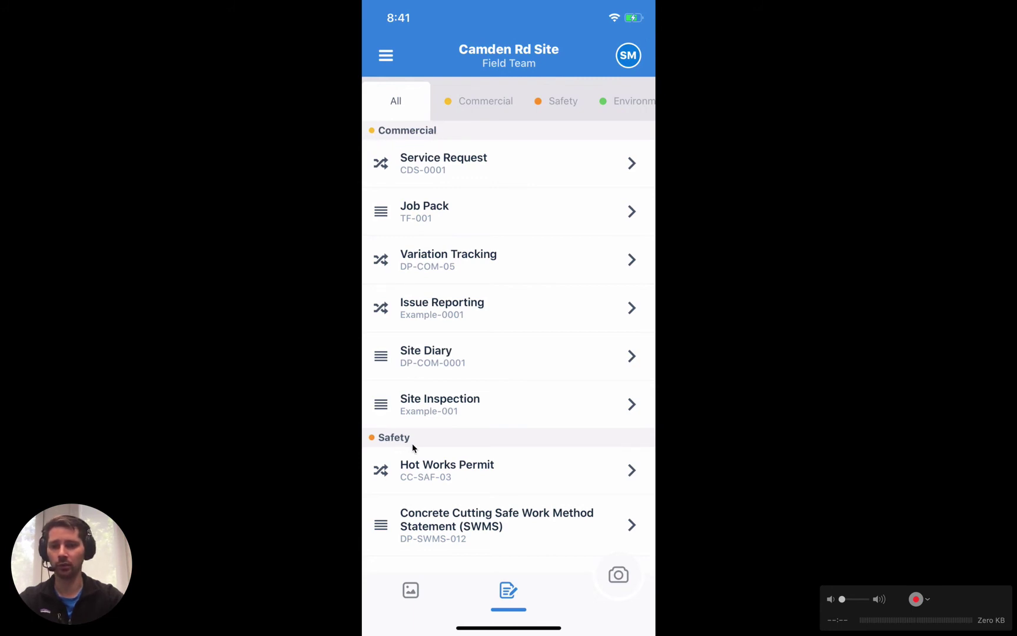
scroll(412, 445, "down", 10)
scroll(413, 447, "down", 4)
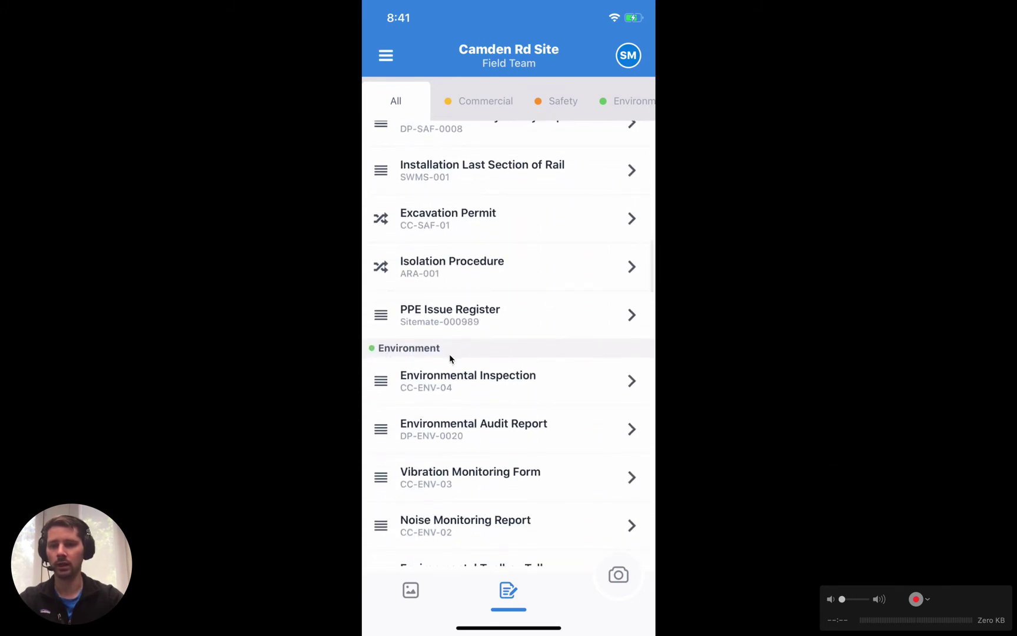
scroll(449, 354, "up", 9)
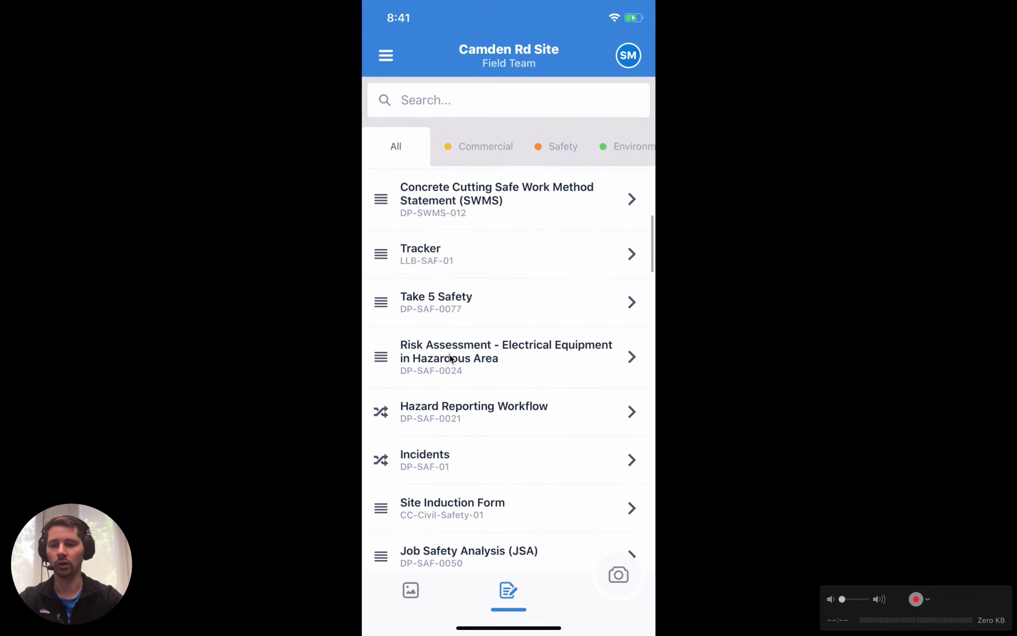
scroll(451, 358, "up", 4)
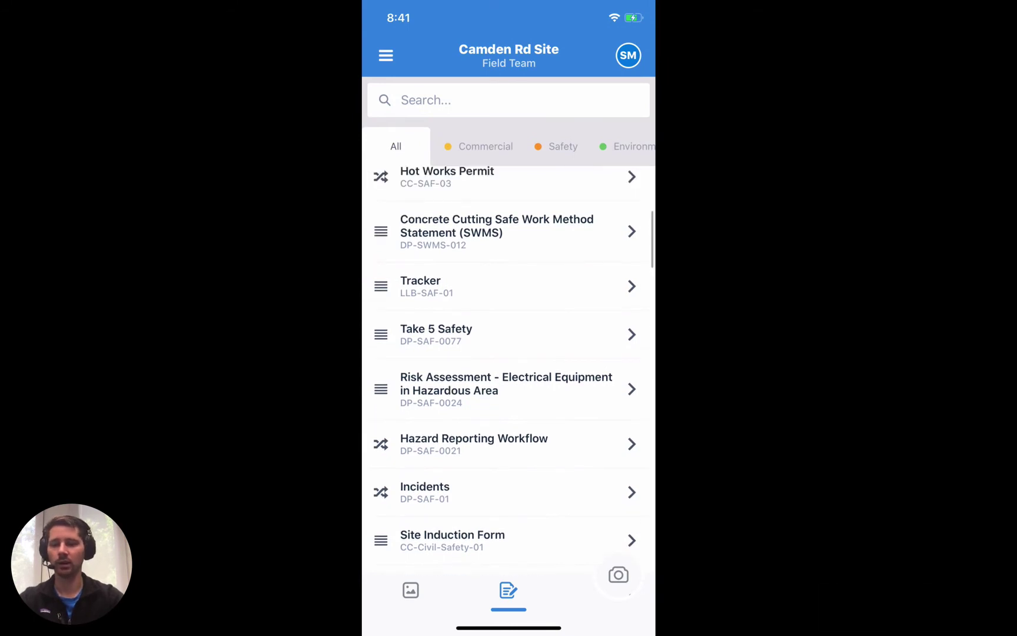
scroll(509, 371, "up", 2)
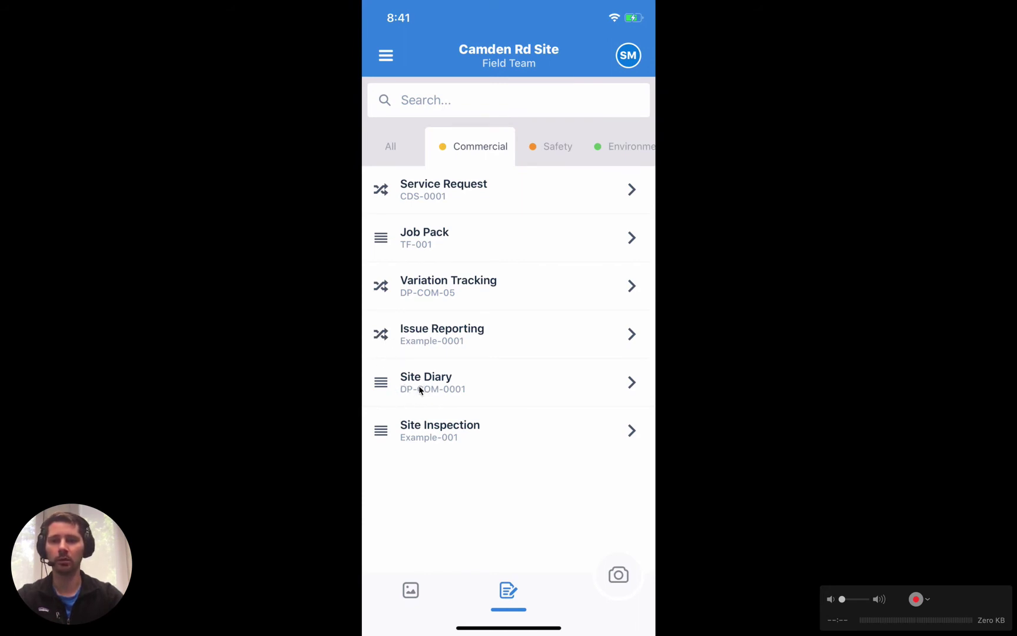
Step: Open the Site Diary (DP-COM-0001) timeline and scroll through its dated entries and back to the top
left_click(463, 392)
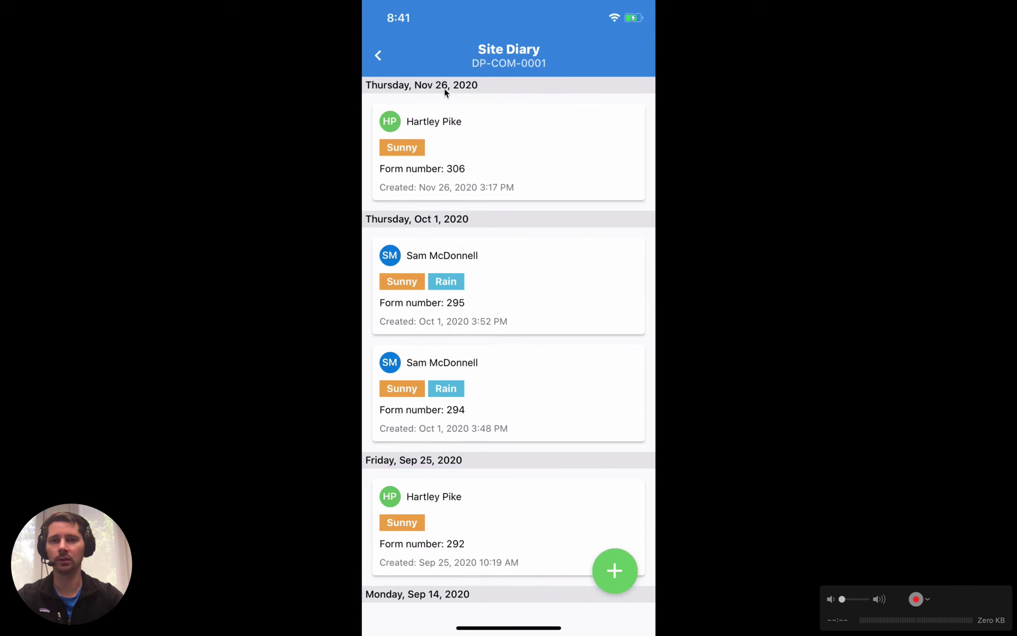
scroll(461, 184, "down", 10)
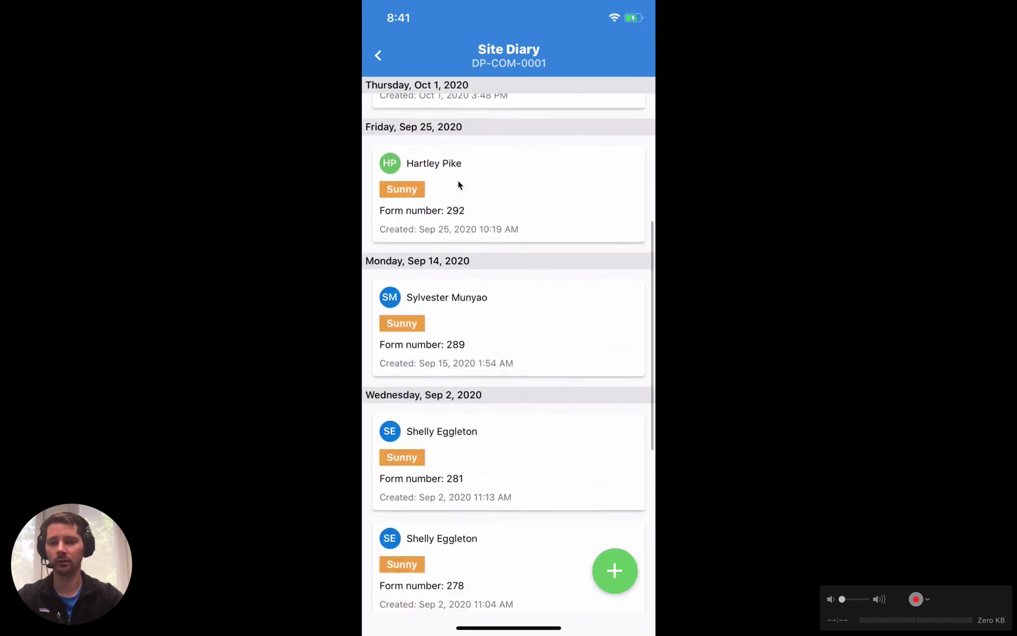
scroll(458, 184, "down", 4)
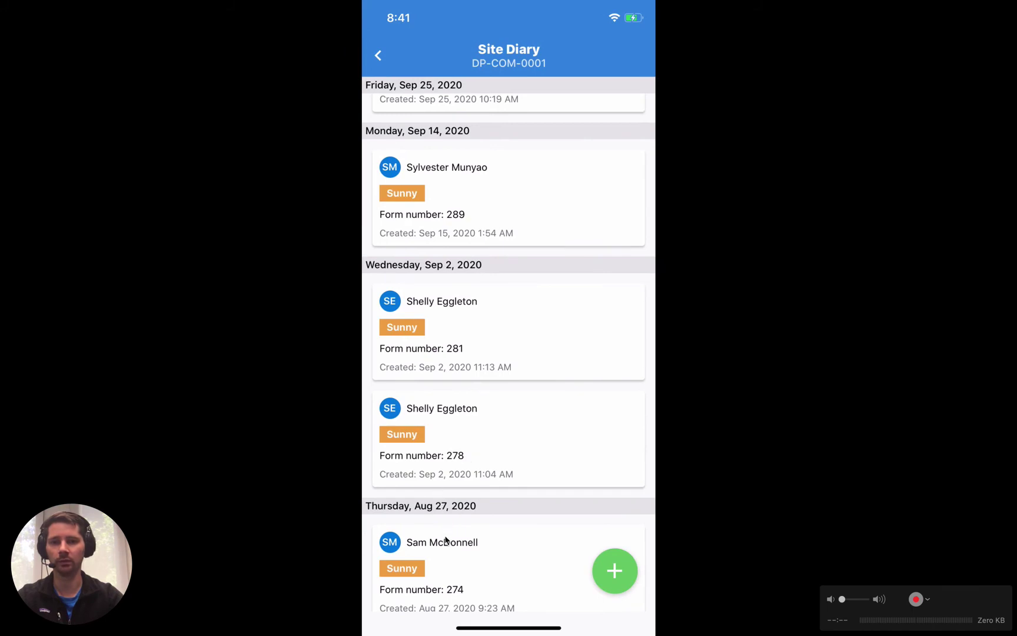
scroll(451, 474, "up", 12)
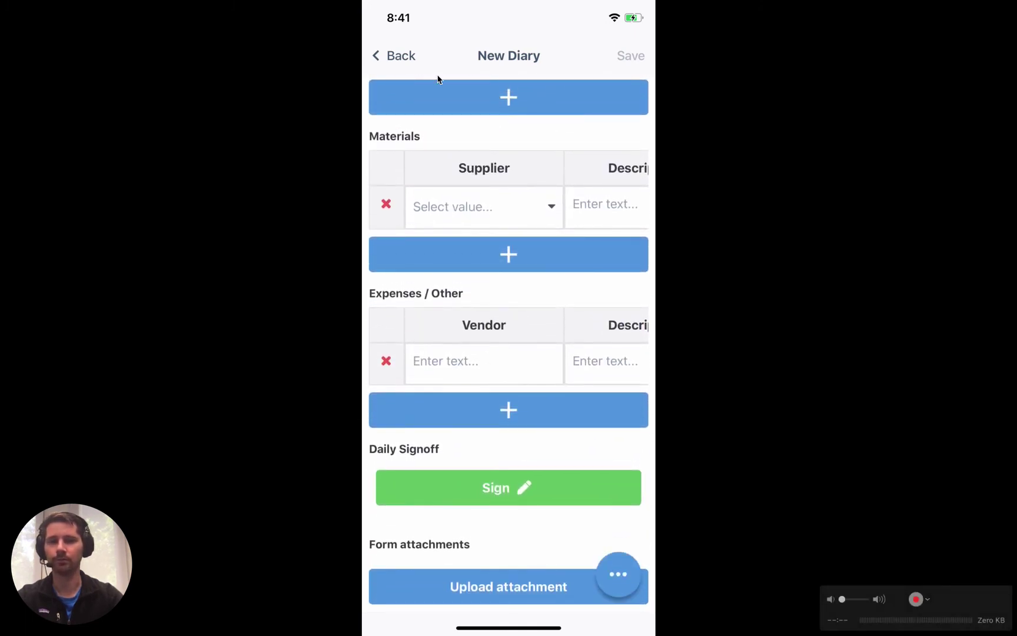
Step: Leave the blank New Diary form unsaved, returning to the Camden Rd Site forms list
left_click(380, 56)
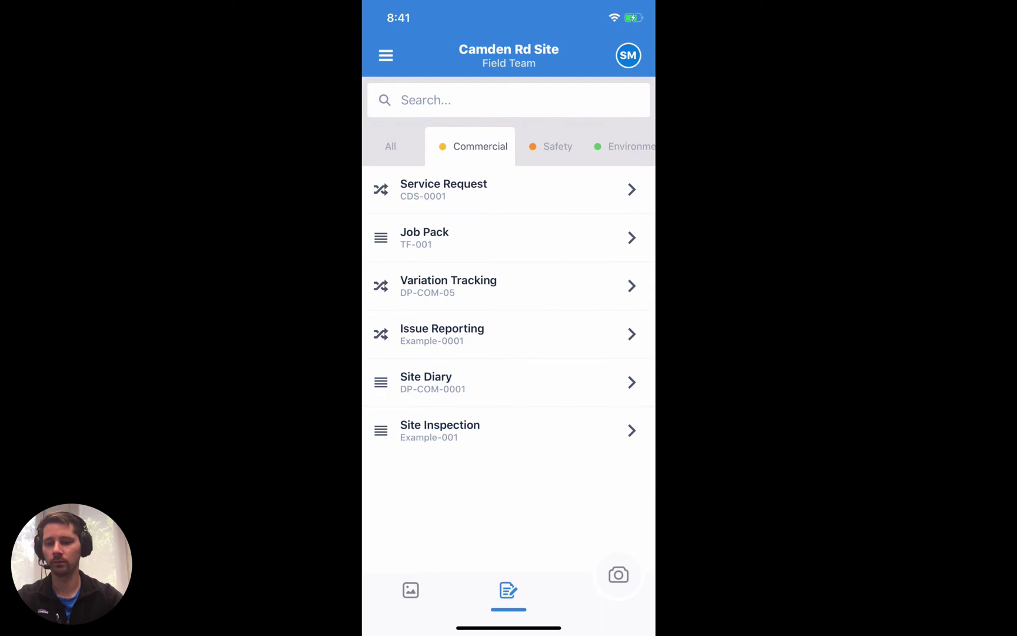
Step: Open Variation Tracking (DP-COM-05) and swipe through its Foreman, Project Manager, Contract Admin and Approved columns
left_click(476, 302)
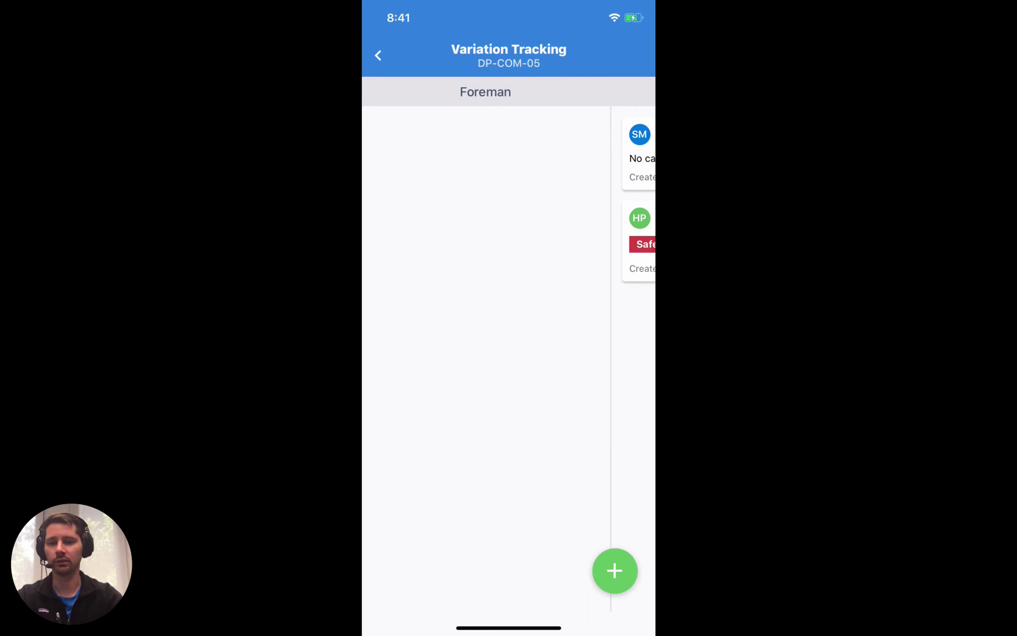
scroll(508, 353, "right", 5)
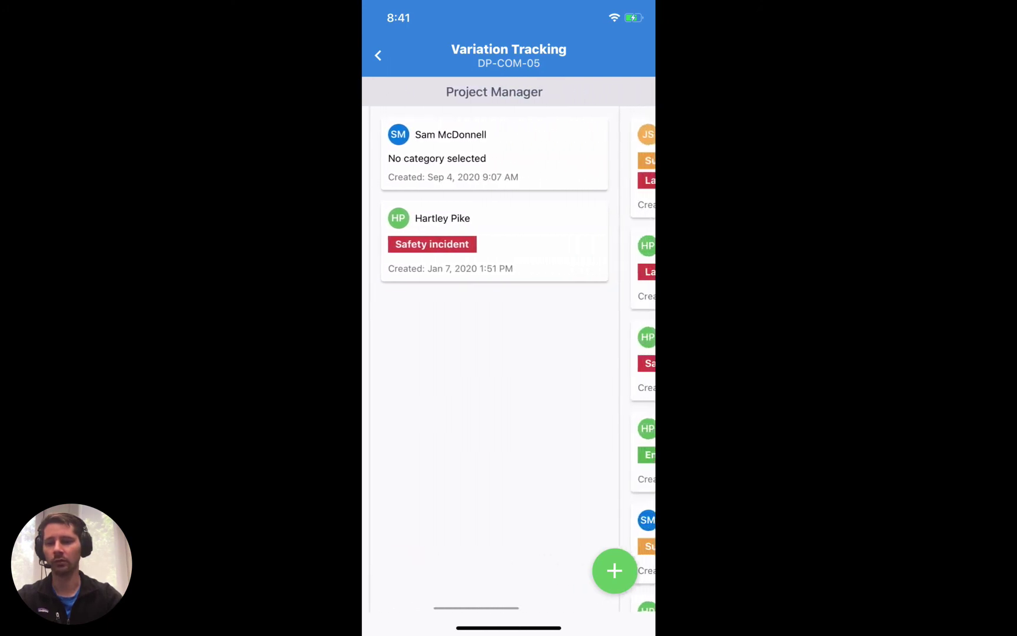
scroll(508, 354, "right", 5)
scroll(508, 353, "right", 3)
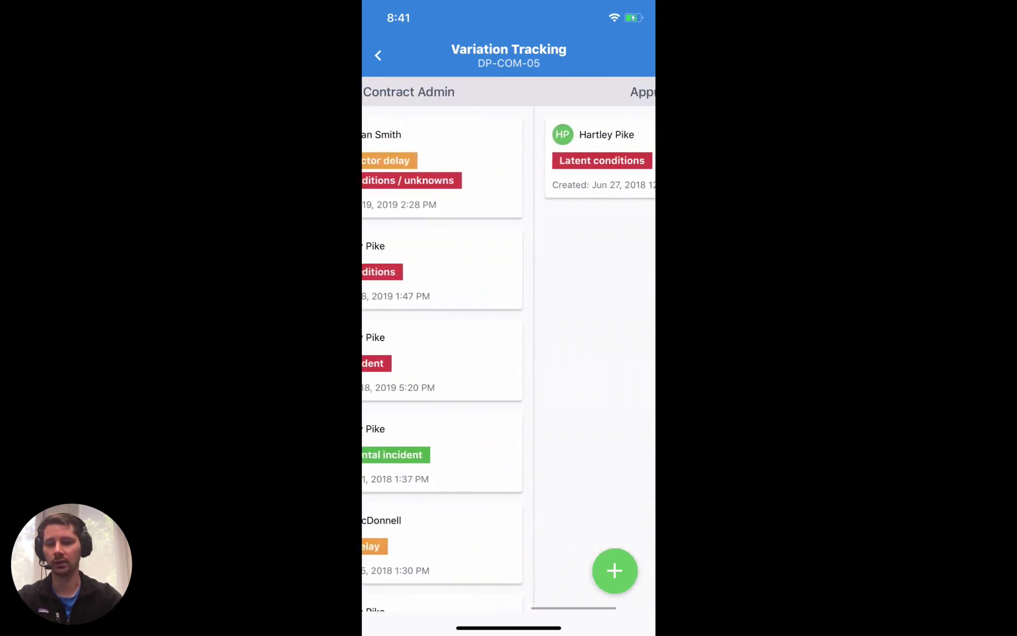
scroll(509, 353, "right", 5)
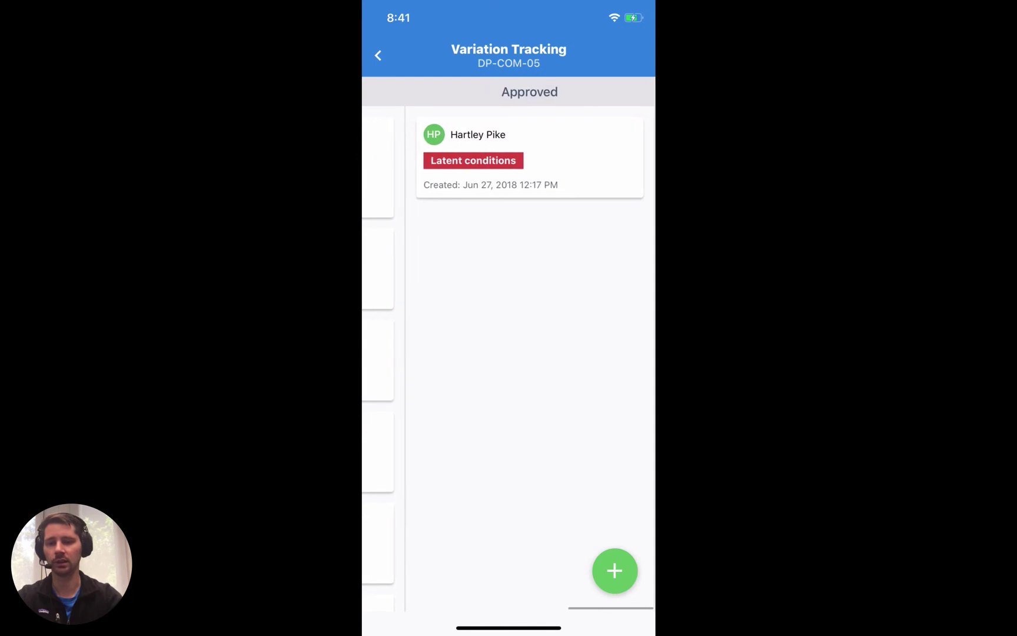
scroll(509, 353, "left", 10)
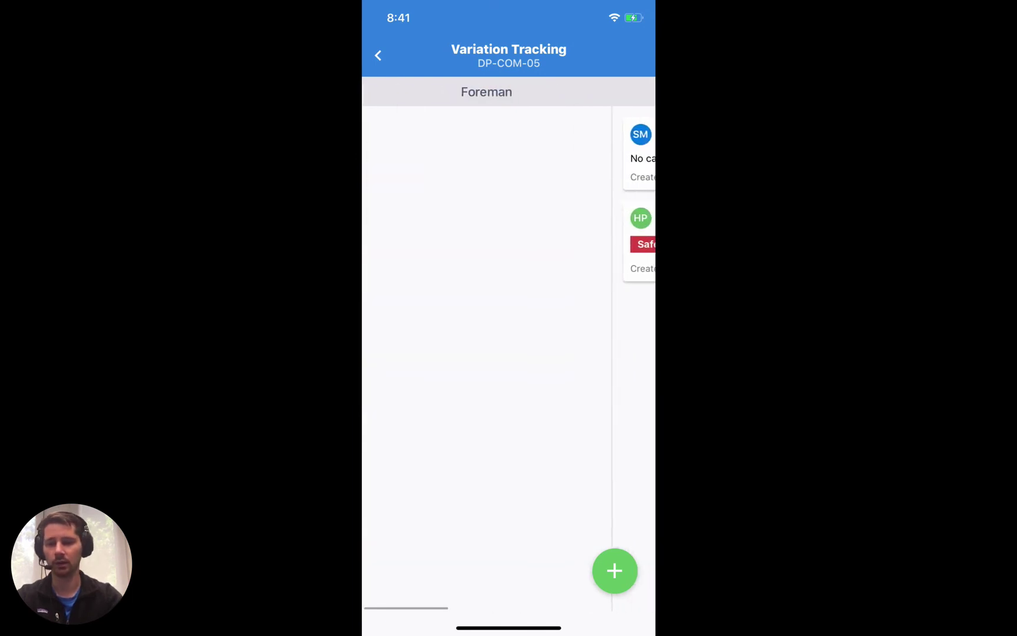
scroll(508, 353, "right", 5)
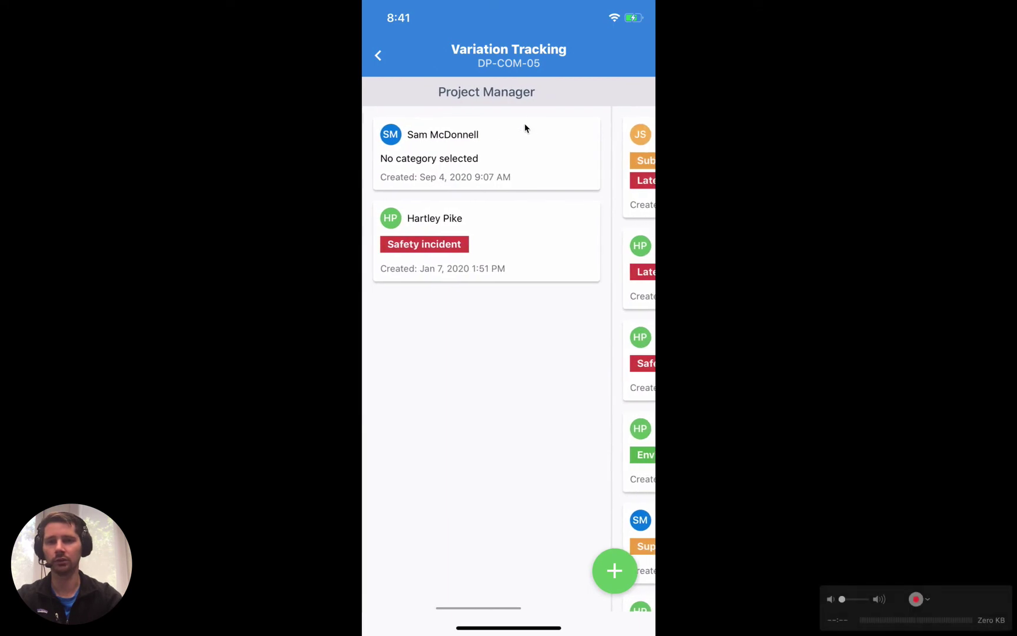
scroll(526, 116, "right", 5)
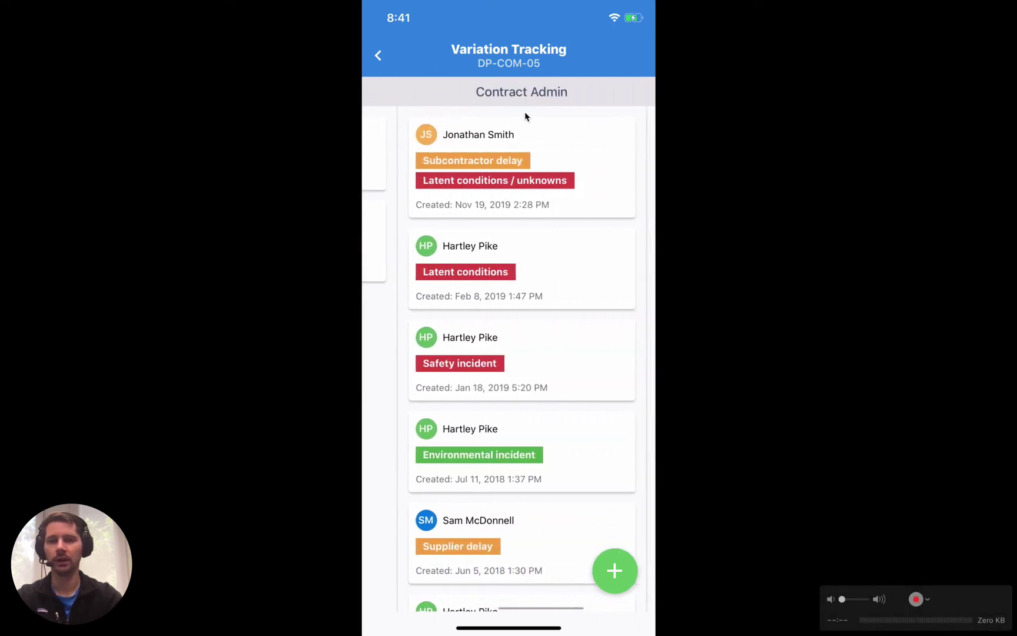
scroll(538, 115, "right", 5)
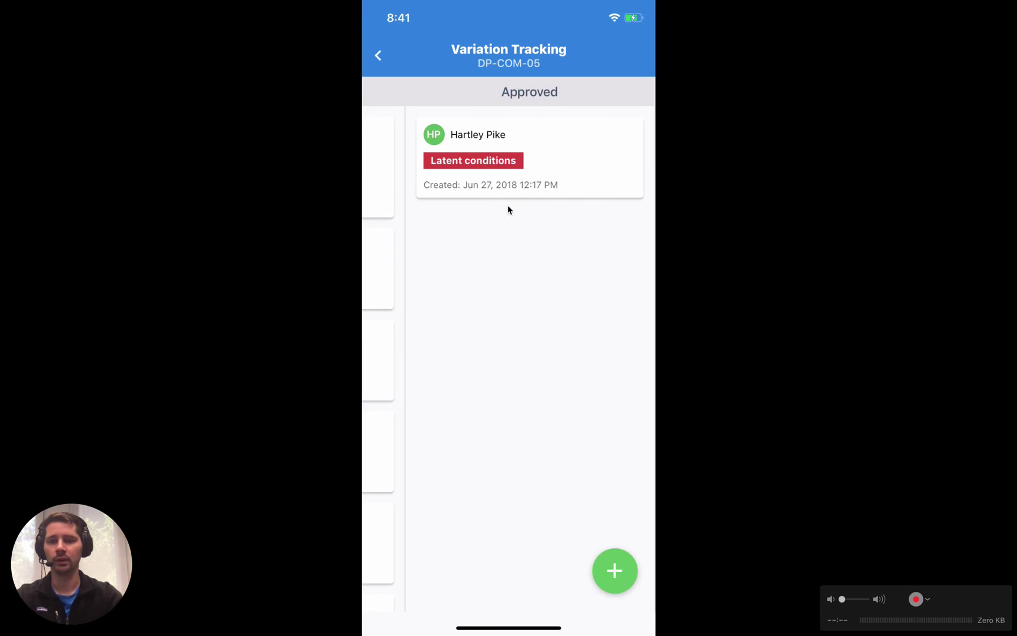
scroll(471, 222, "left", 5)
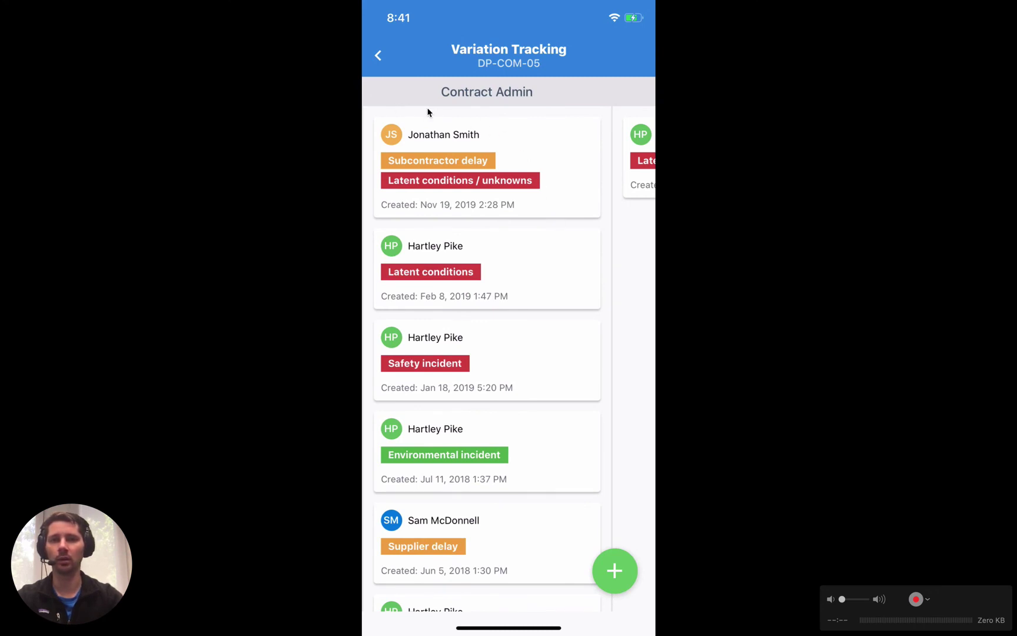
scroll(428, 112, "right", 10)
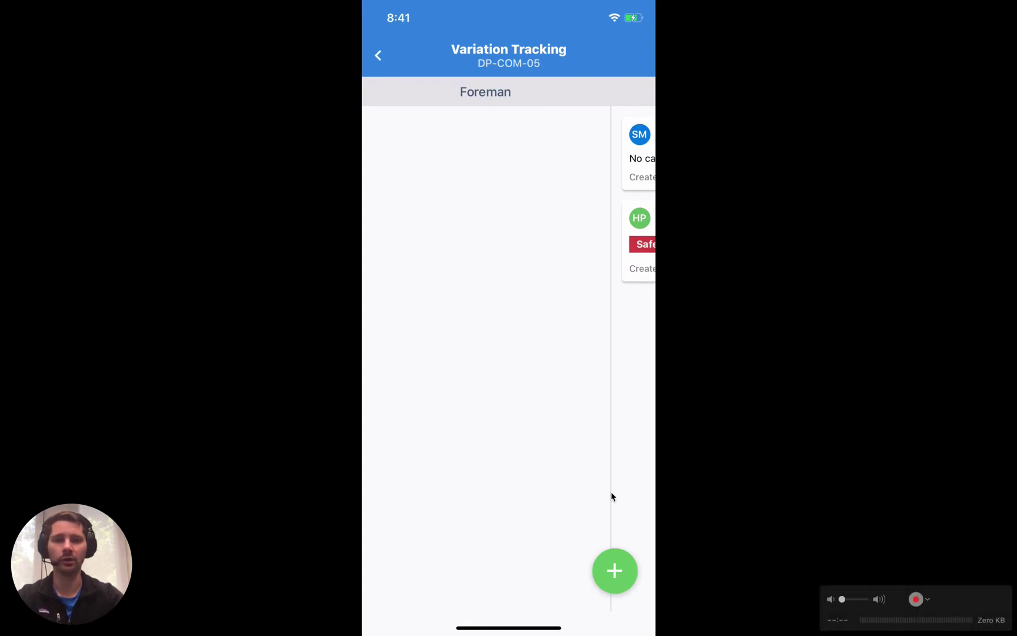
Step: Preview a New Event form, swipe to the Approved column, and return to the Commercial template list
left_click(606, 575)
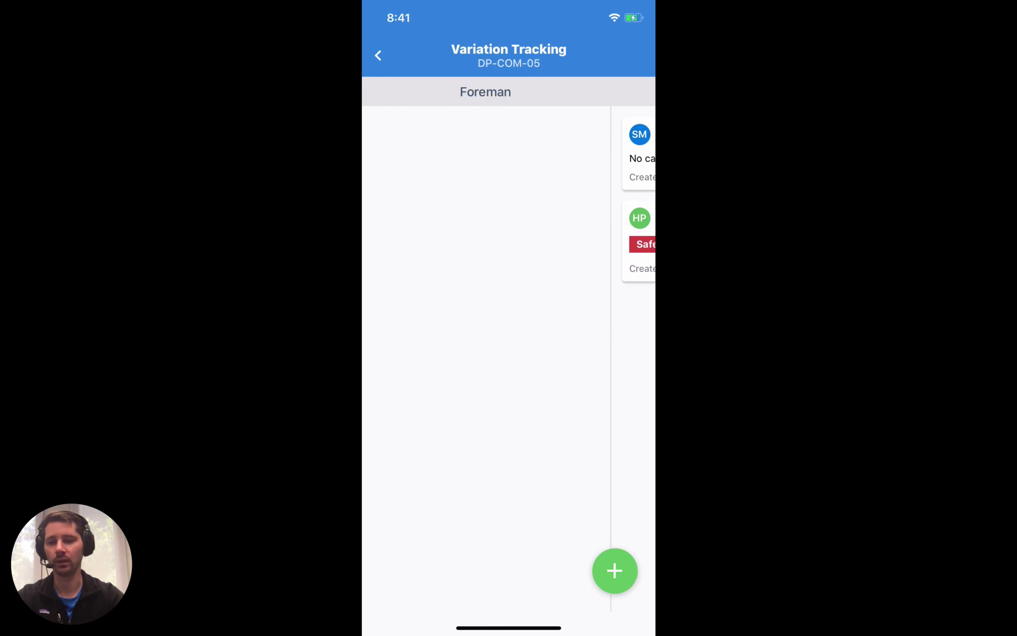
scroll(508, 353, "right", 15)
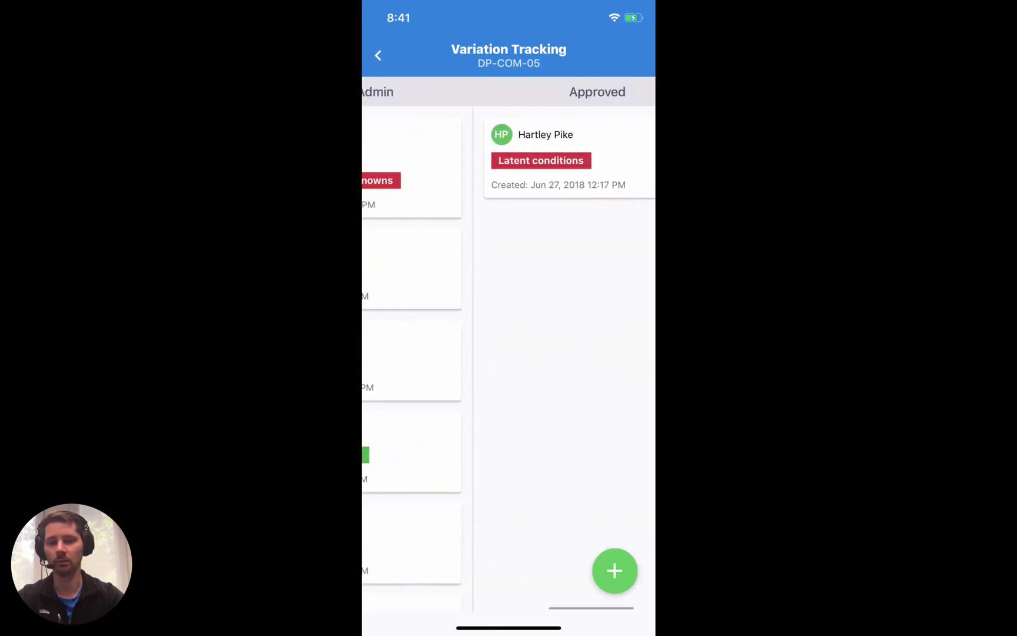
left_click(378, 55)
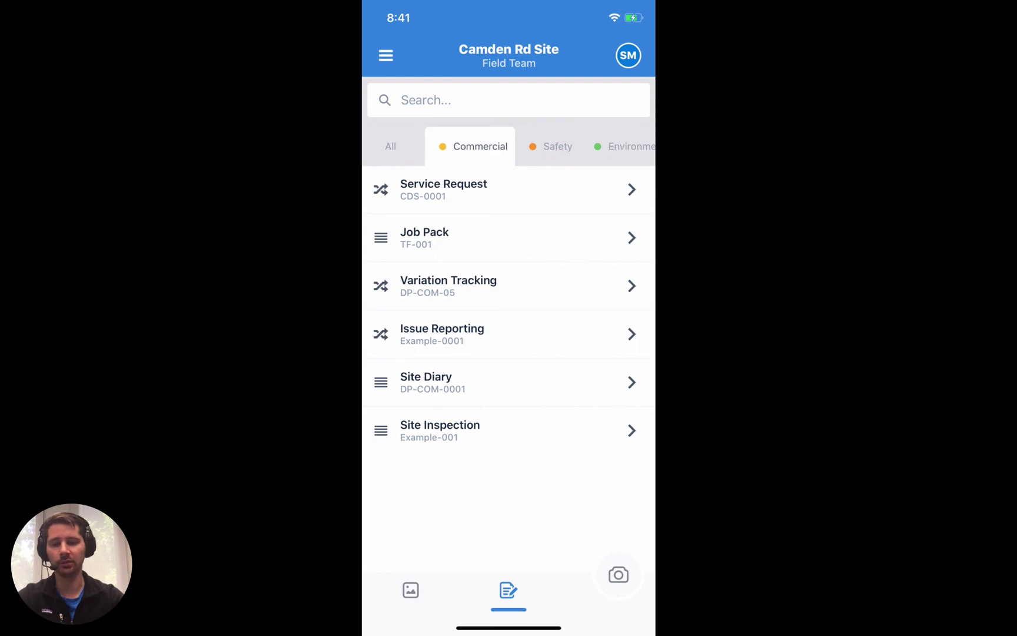
left_click(411, 589)
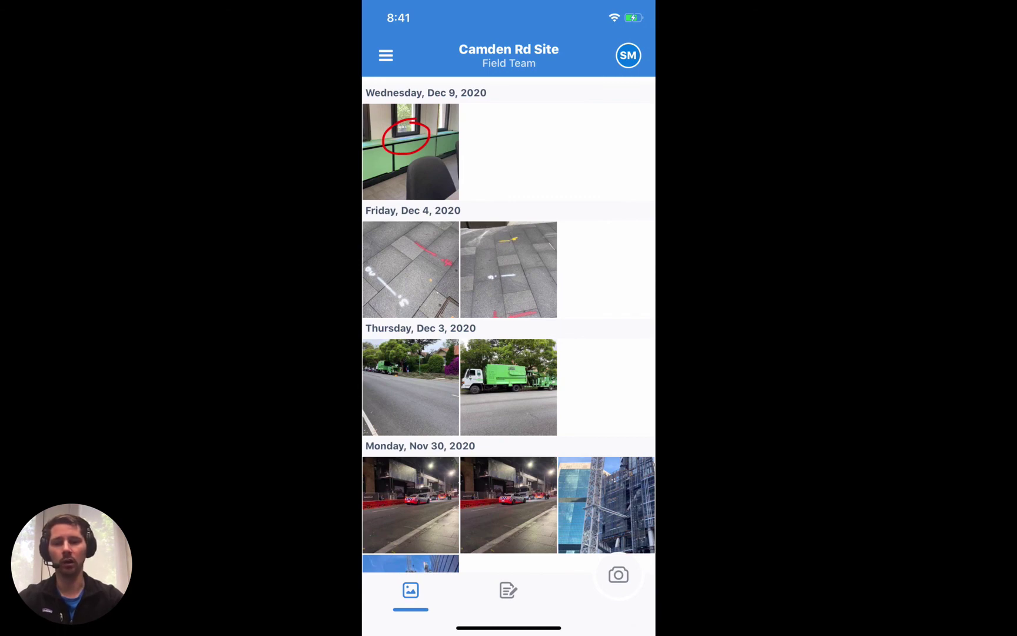
left_click(508, 589)
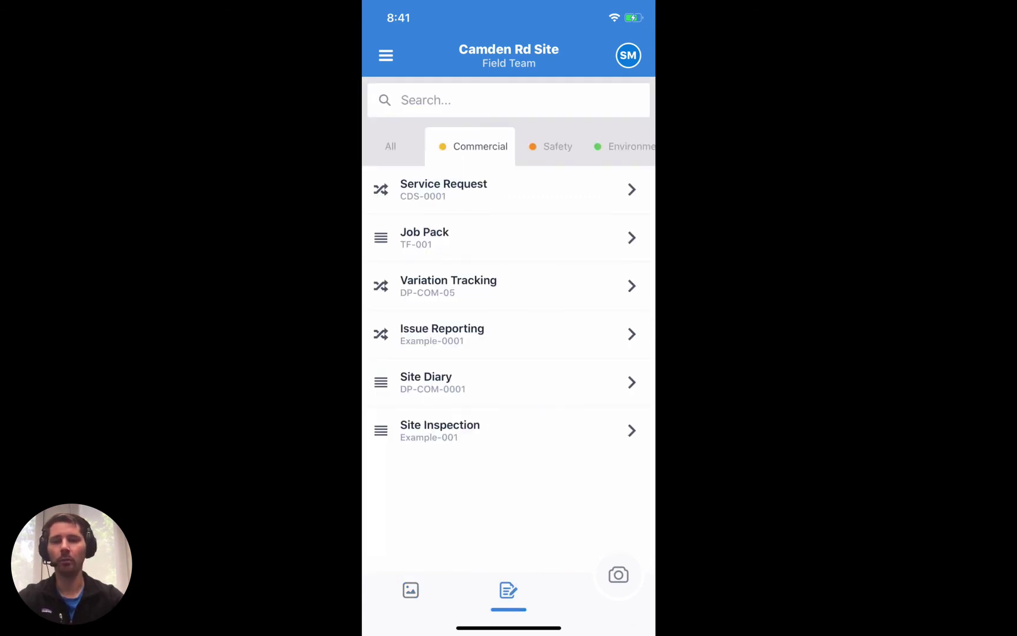